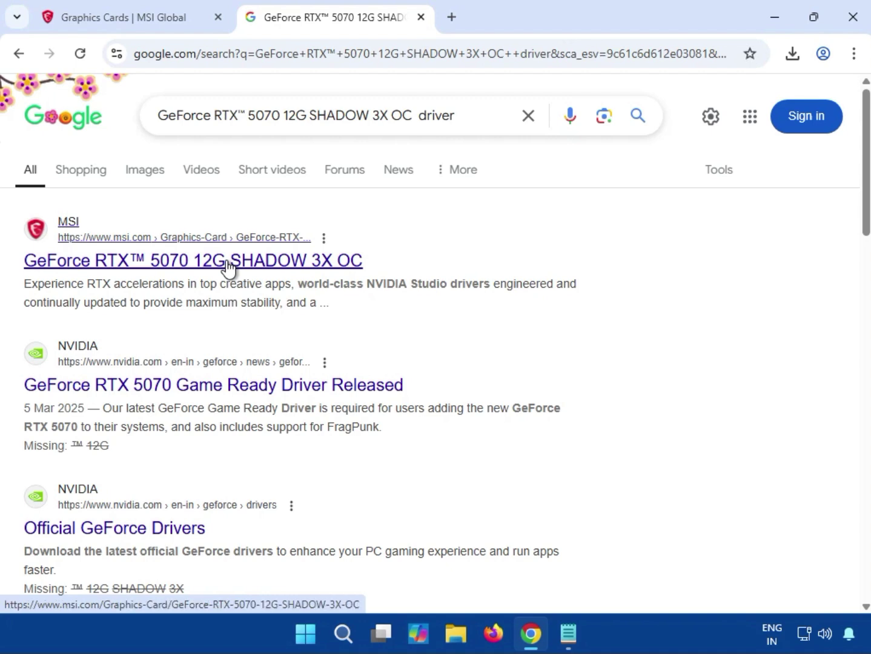
- Open MSI's GeForce RTX 5070 12G SHADOW 3X OC product page from the search results and go to its support section
right_click(161, 256)
click(152, 266)
click(152, 261)
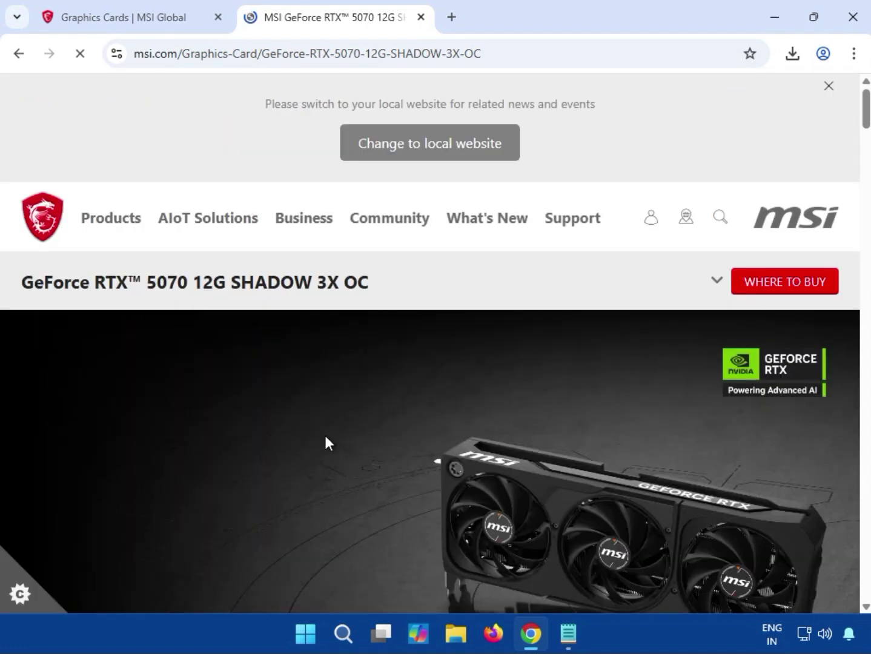
click(714, 286)
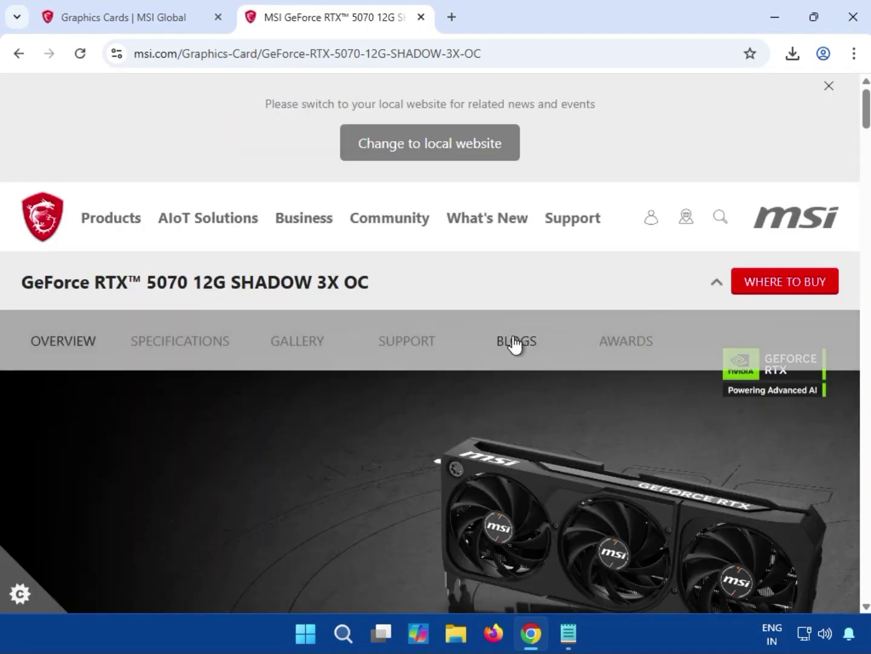
click(421, 345)
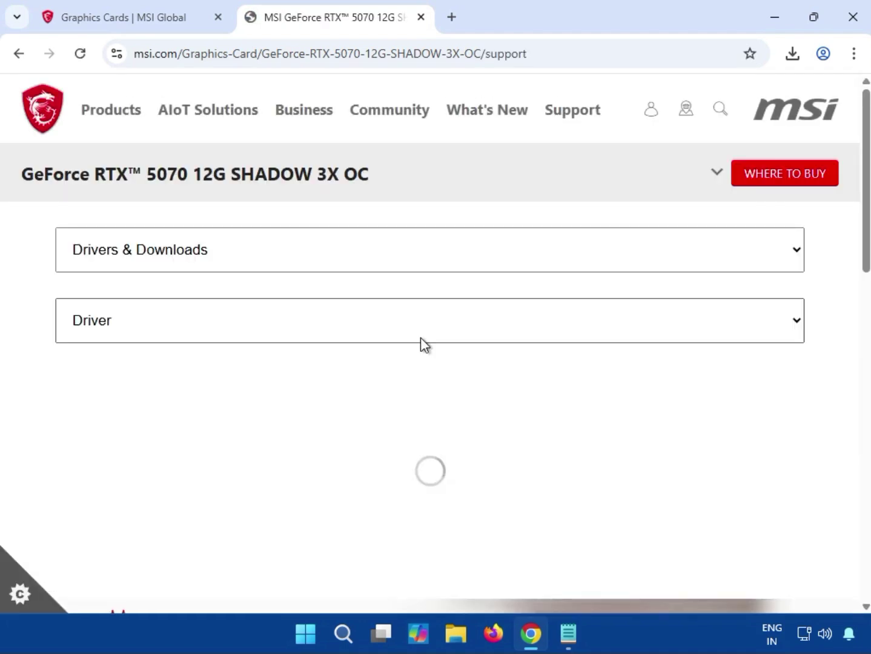
- Reload the product's support page so that its driver download options load
scroll(406, 372, down, 3)
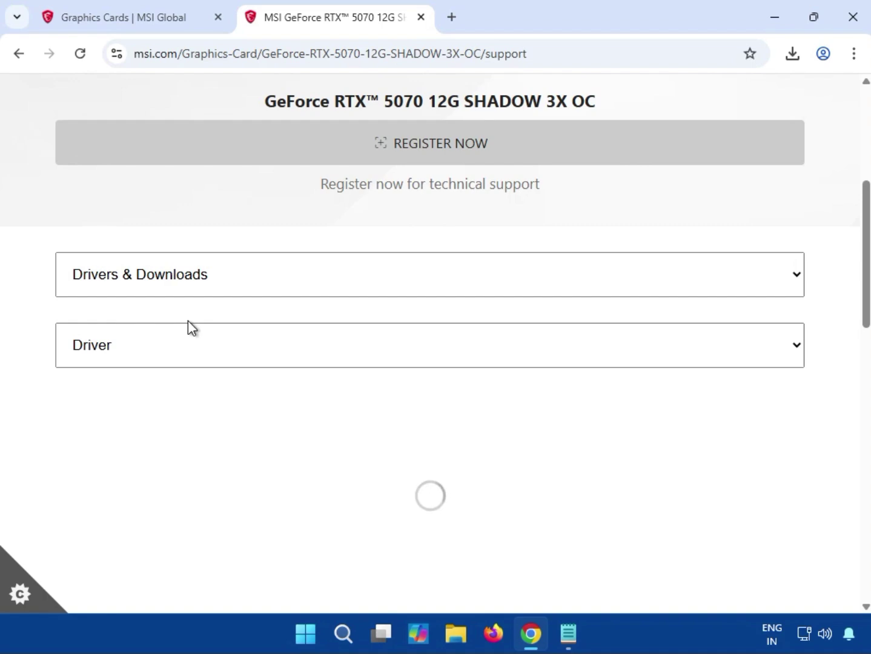
scroll(227, 303, up, 5)
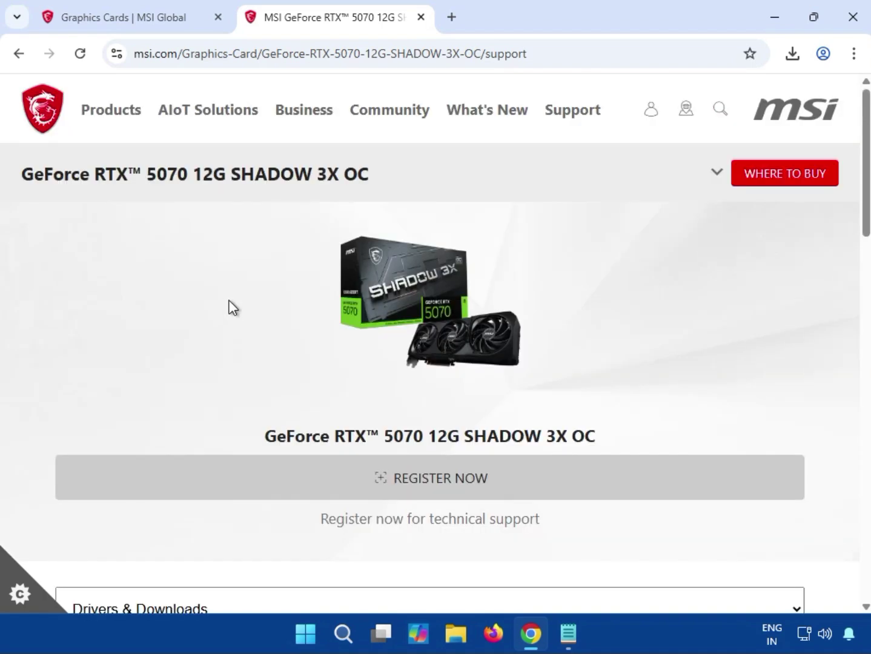
click(81, 54)
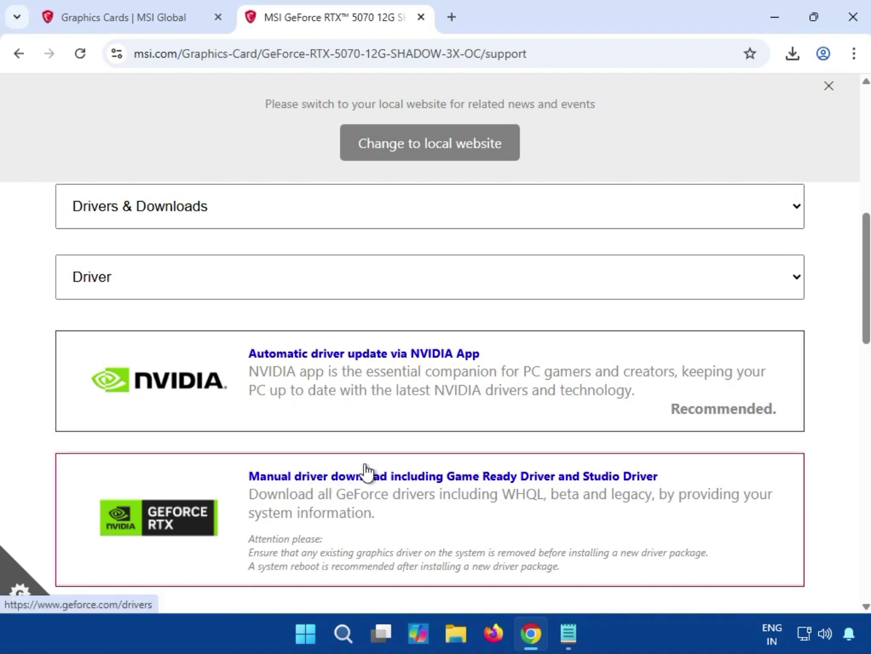
- Open the NVIDIA App download page and run the already downloaded NVIDIA_app_v11.0.2.341 (1).exe, allowing it to make changes
click(273, 377)
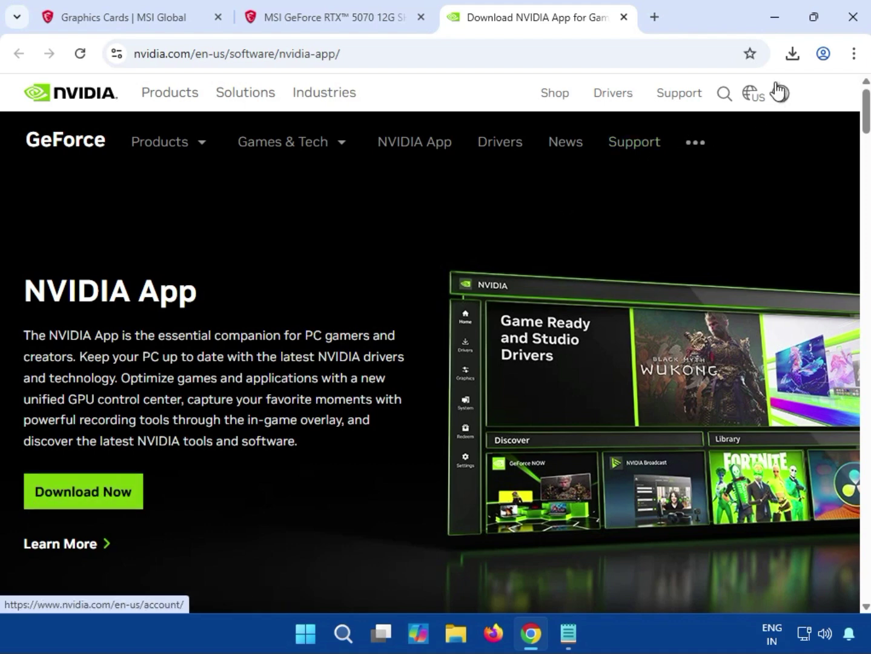
click(792, 53)
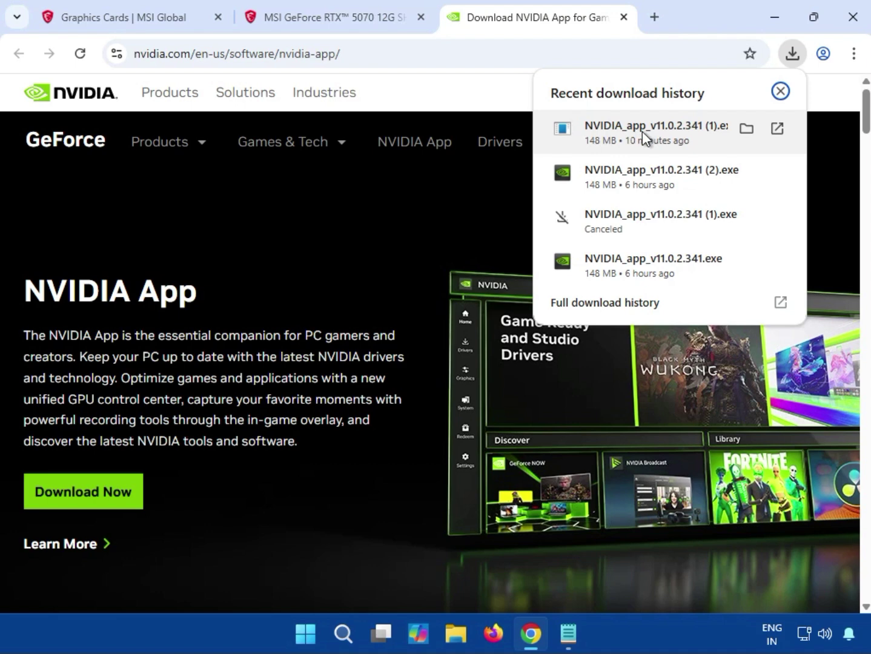
click(642, 131)
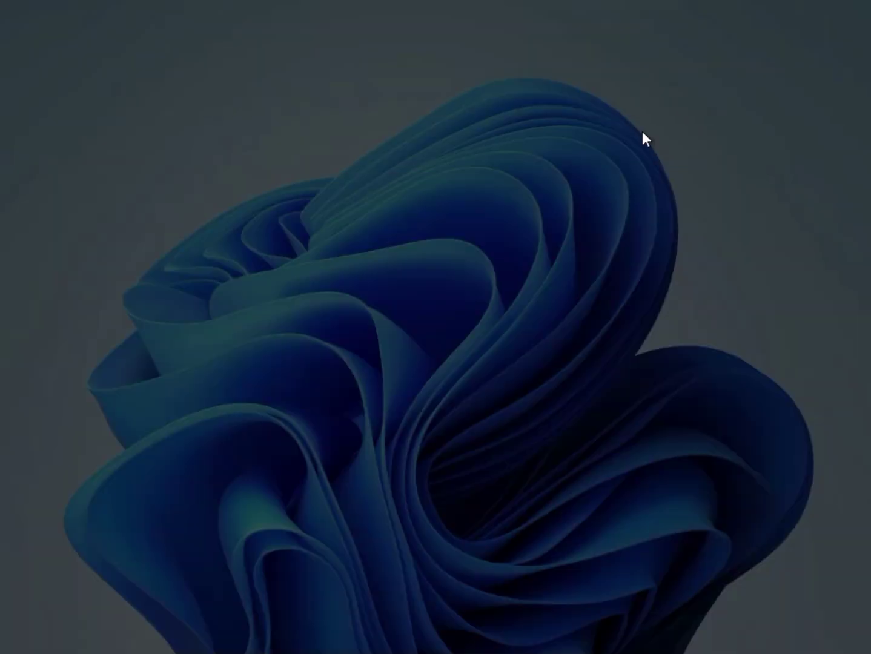
click(381, 460)
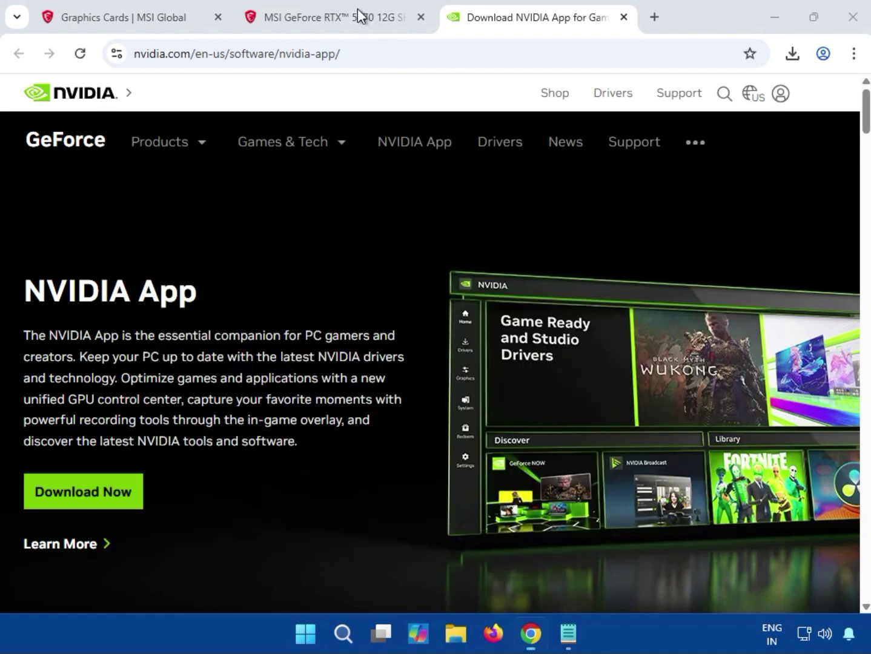
- Open the manual driver download from MSI's SHADOW 3X OC support page, search with the preset Windows 11 options, and review the driver results
click(357, 12)
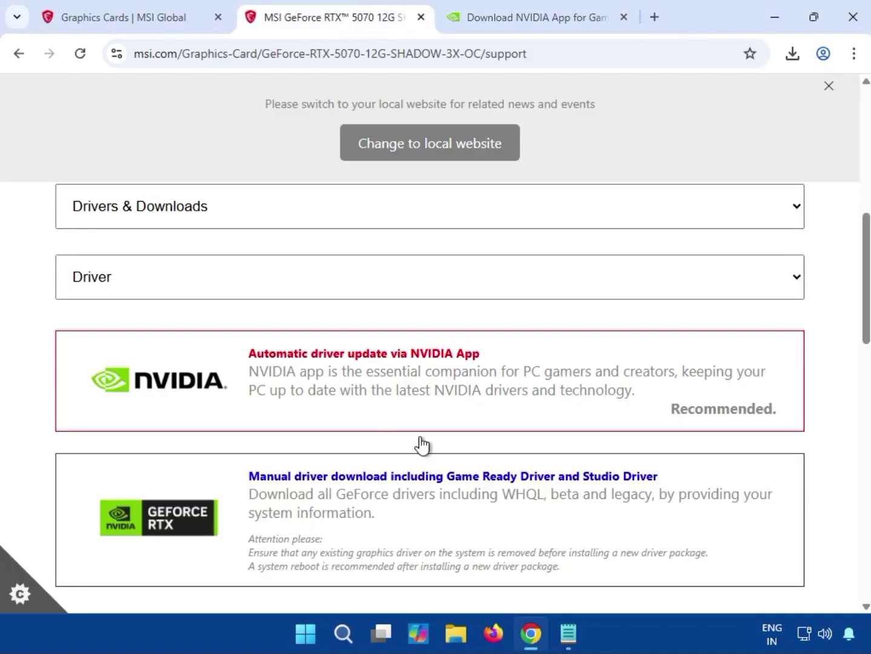
scroll(233, 478, down, 1)
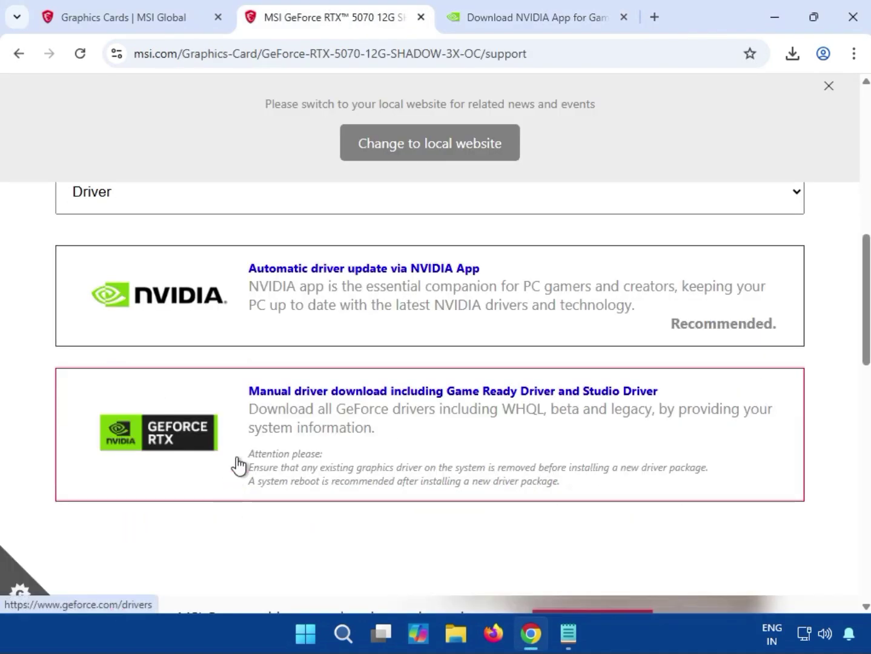
click(257, 426)
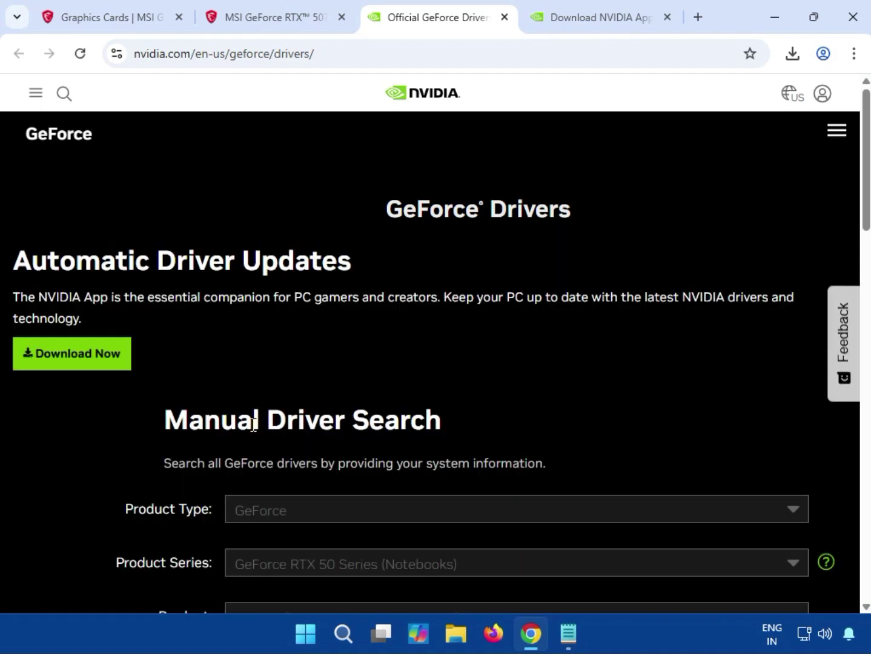
scroll(442, 437, down, 5)
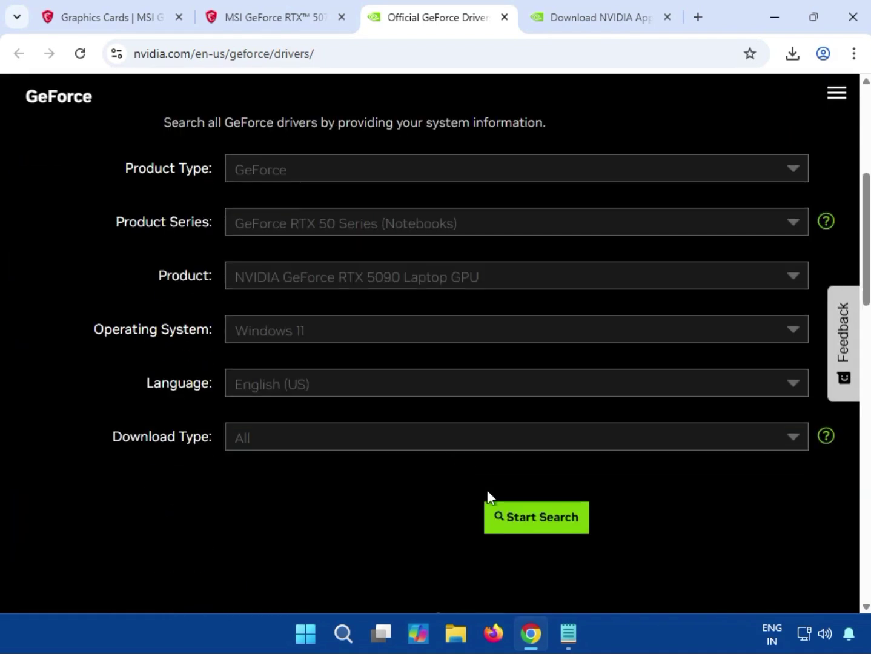
click(389, 332)
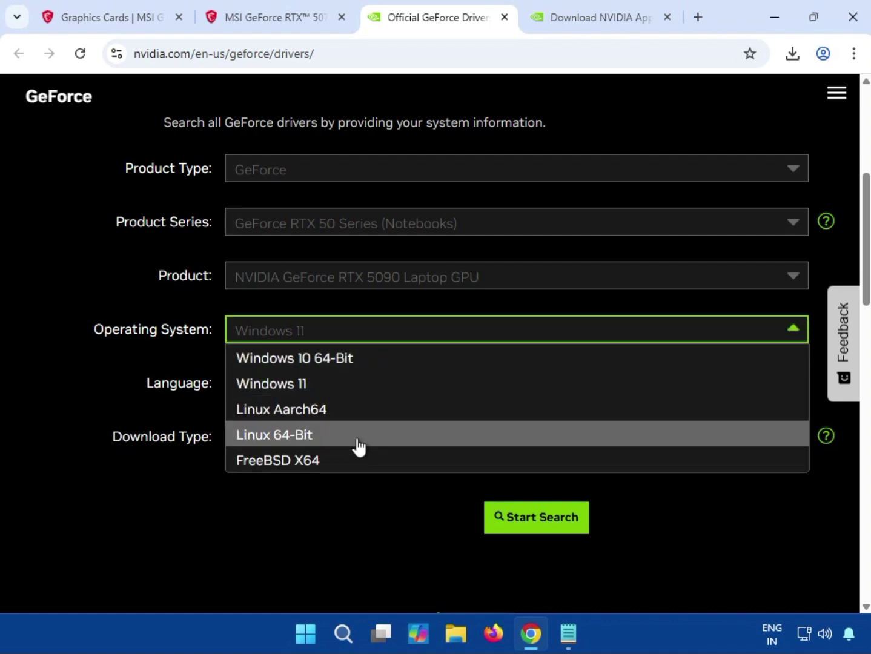
click(543, 522)
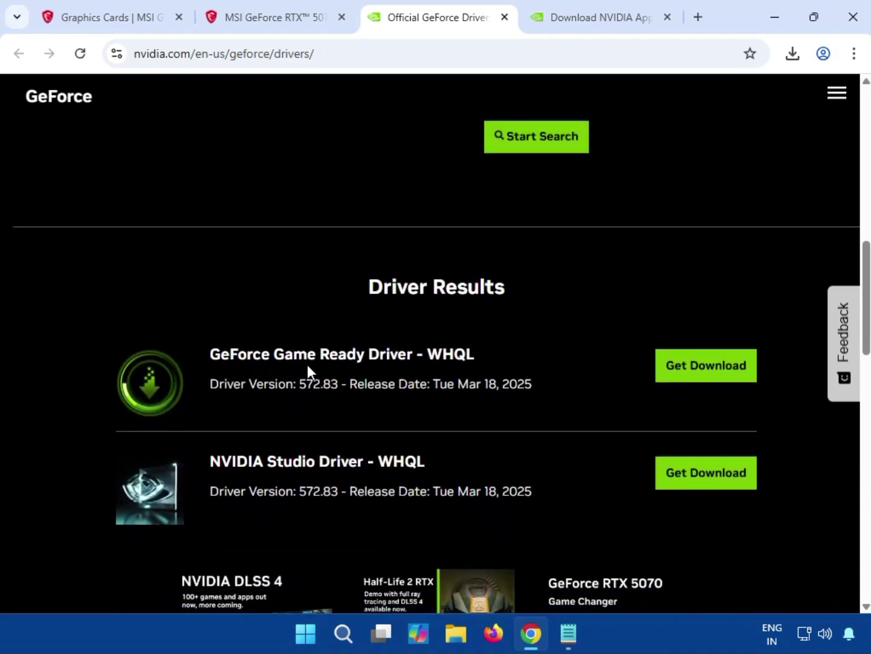
drag(204, 367, 240, 364)
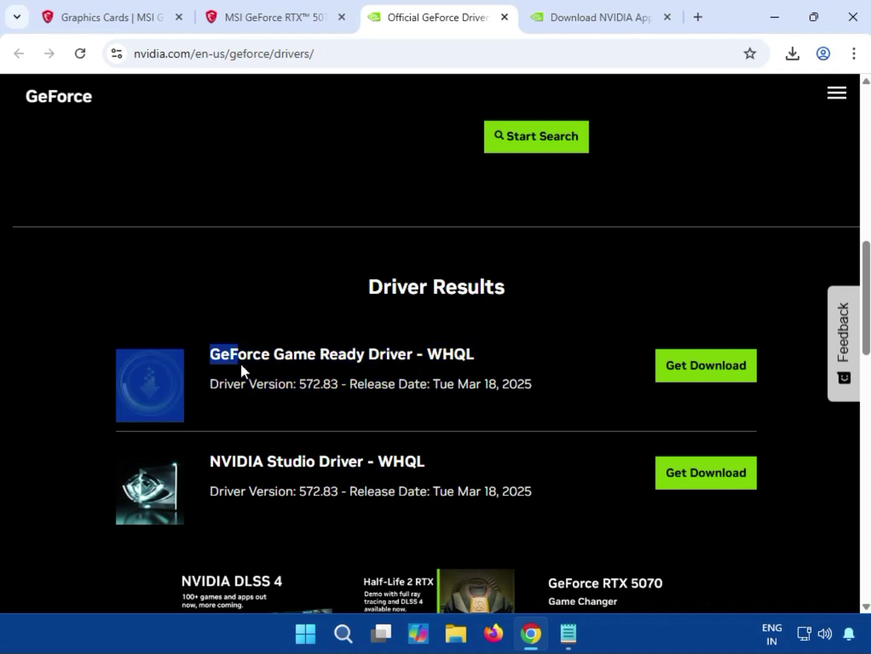
click(307, 326)
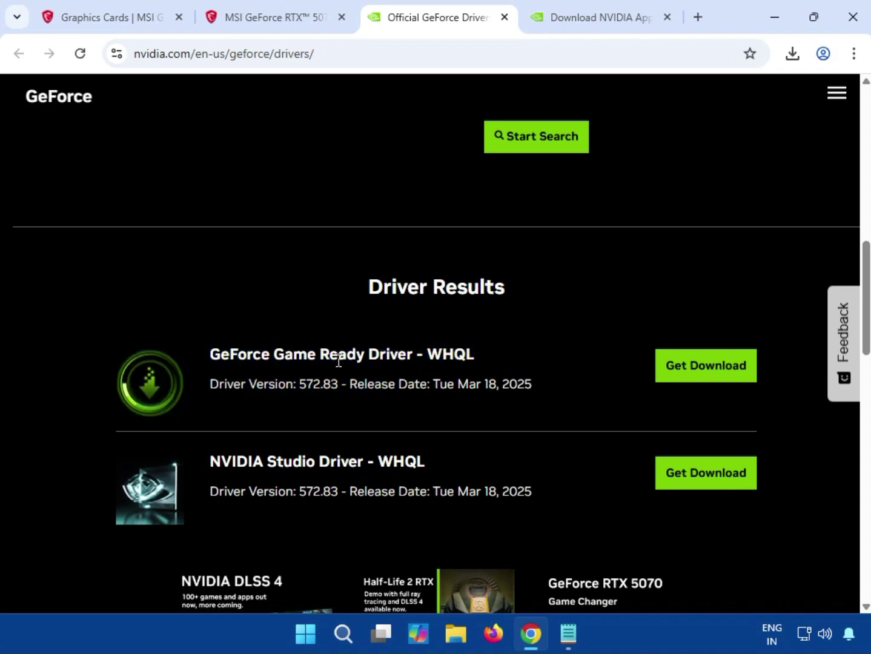
drag(273, 354, 454, 357)
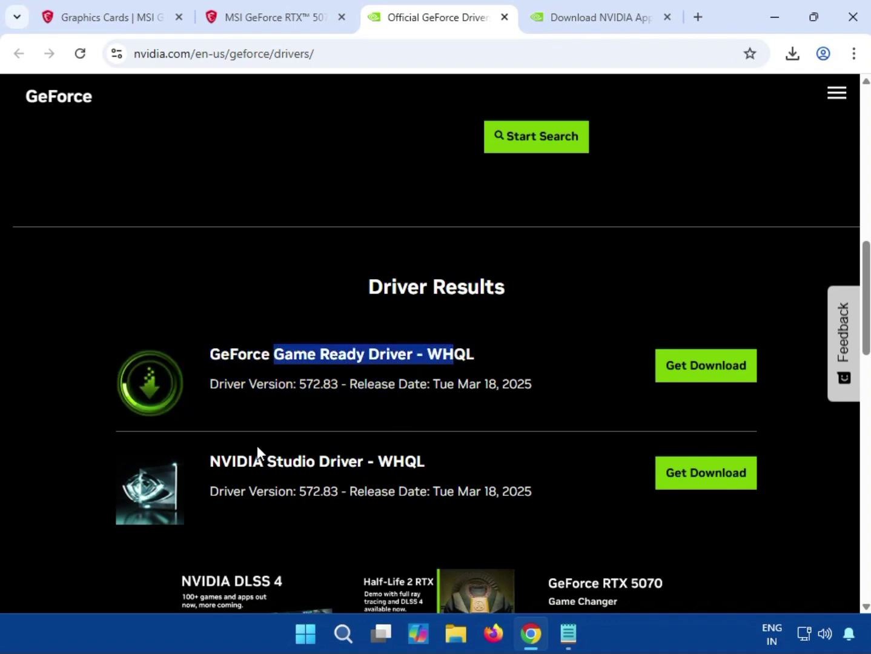
drag(264, 462, 394, 464)
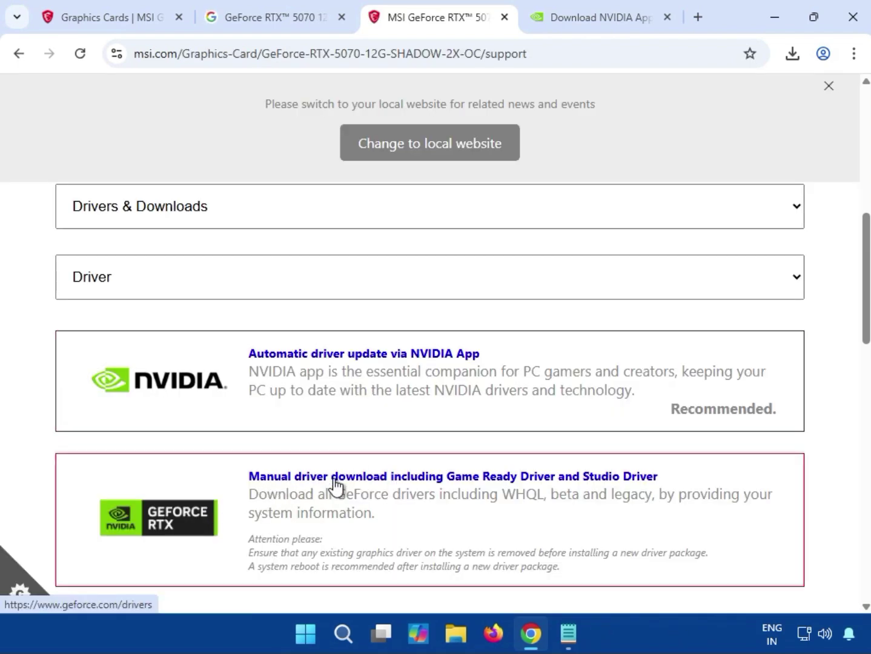
- Open the manual driver download from the SHADOW 2X OC support page and search GeForce drivers with the preset RTX 50 Series notebook and Windows 11 options
click(334, 485)
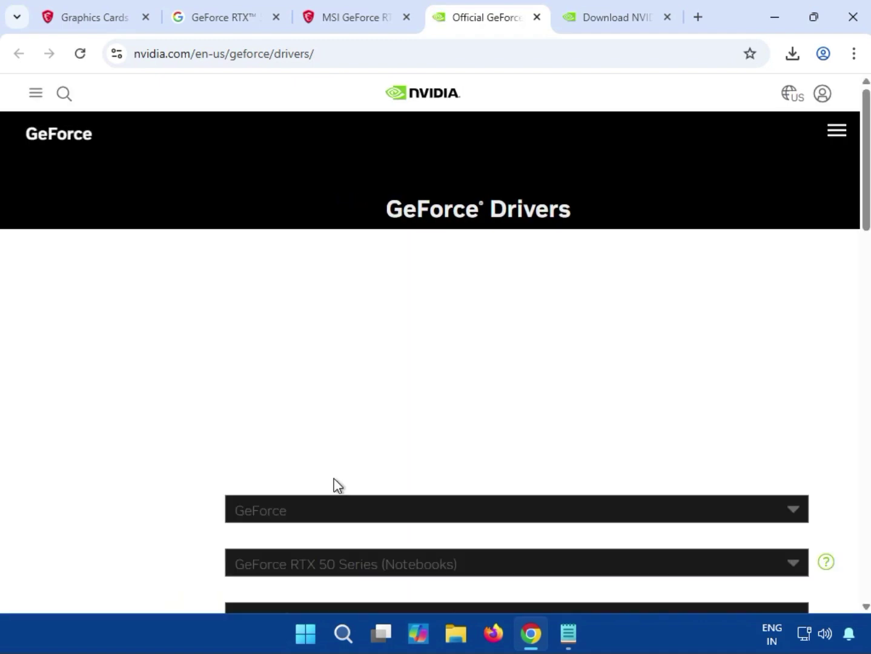
scroll(334, 484, down, 4)
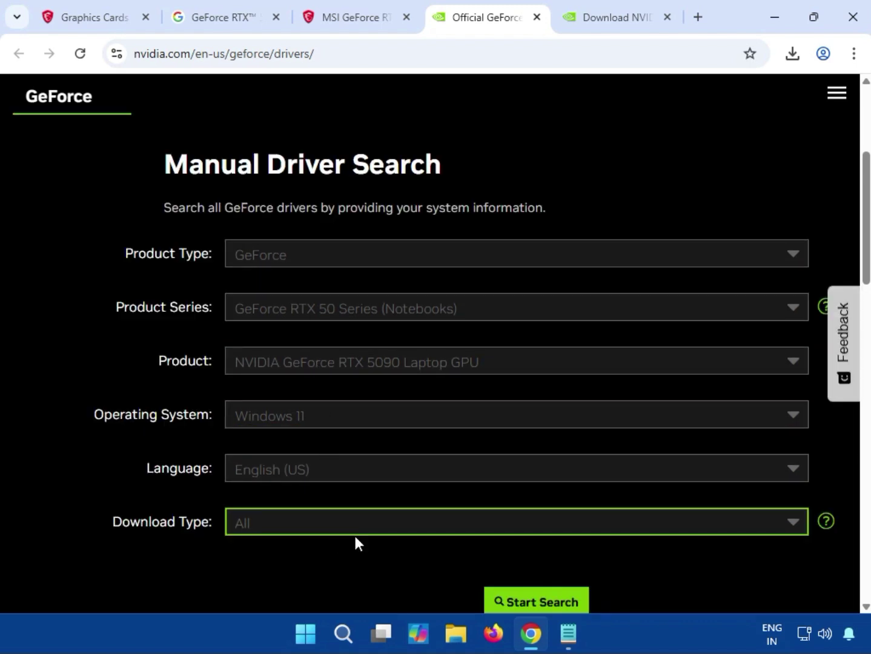
click(367, 416)
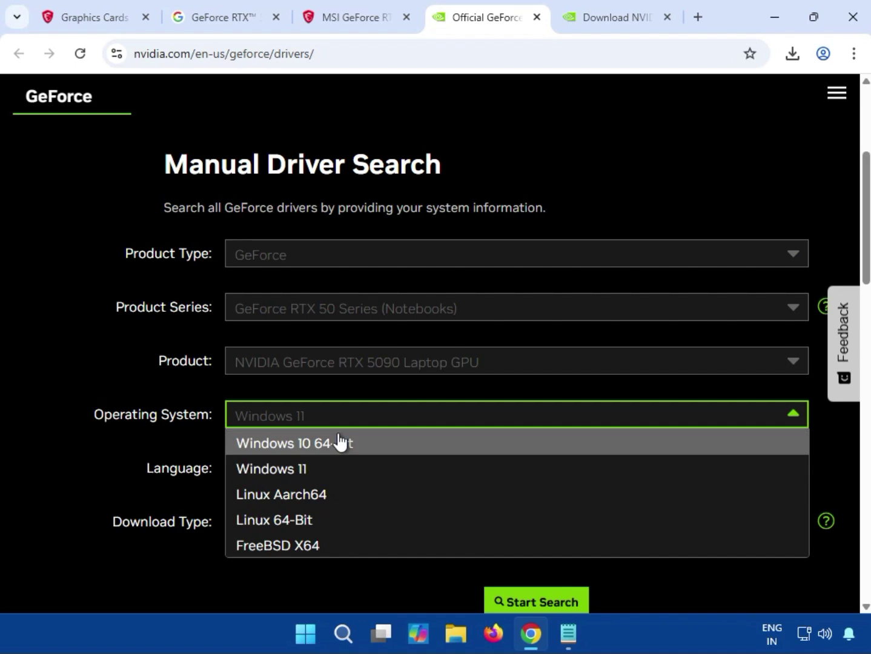
click(66, 455)
scroll(512, 545, down, 2)
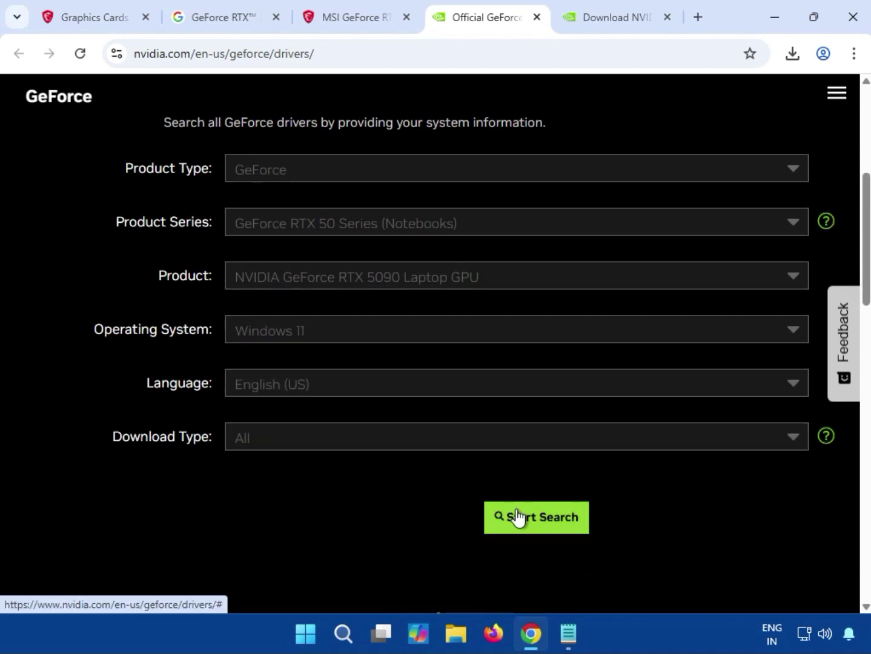
click(516, 519)
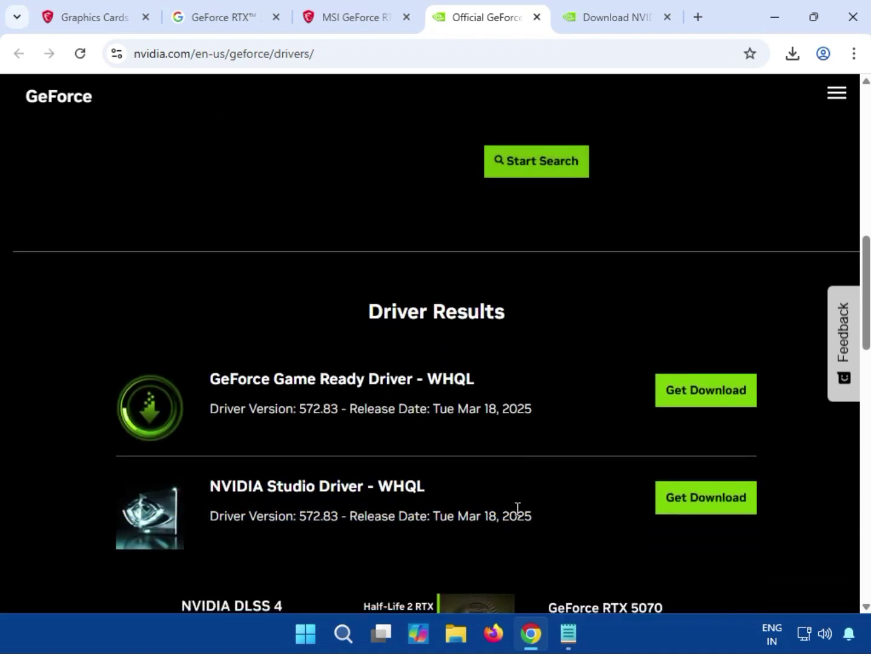
scroll(516, 506, down, 1)
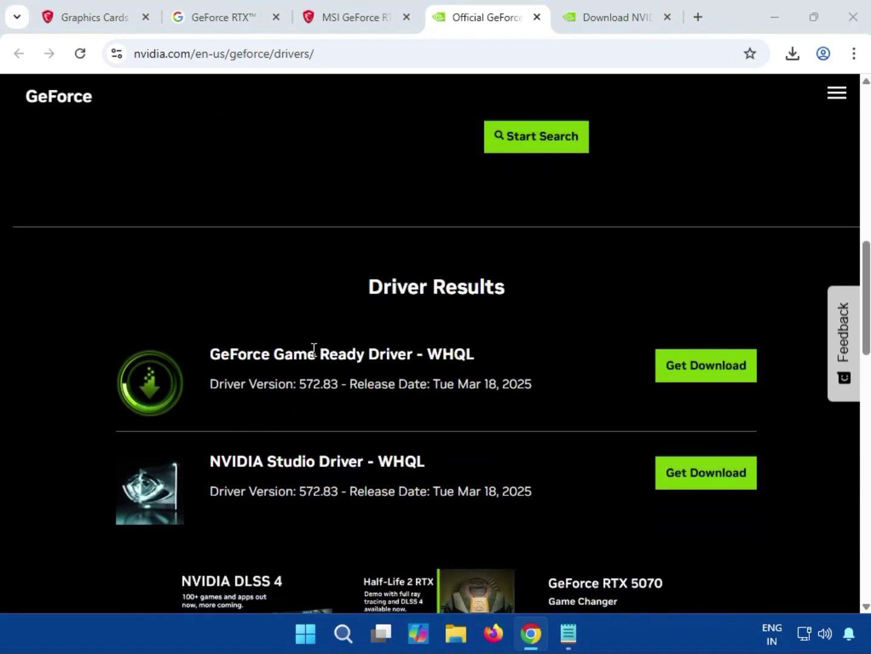
drag(283, 353, 400, 351)
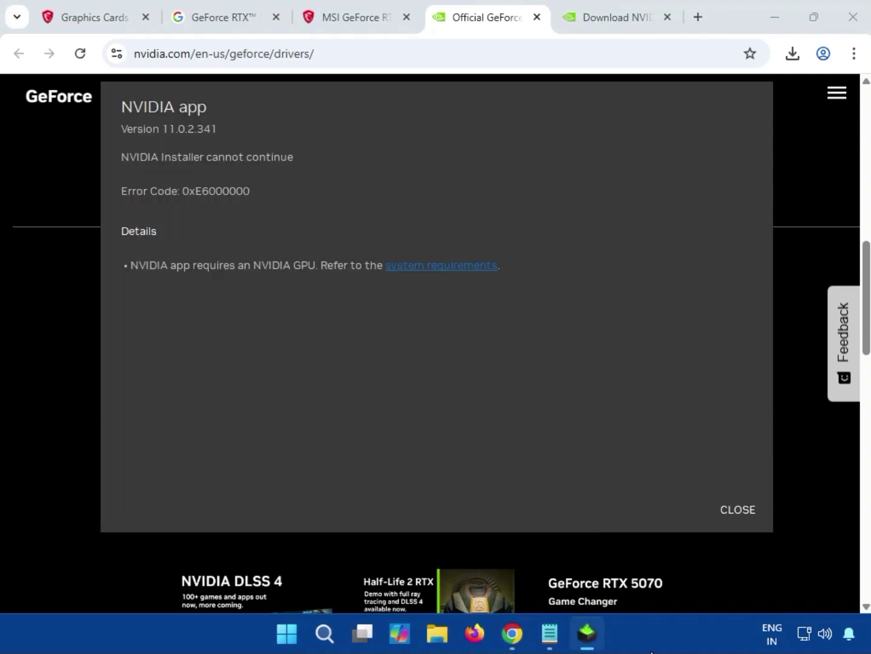
- Close the NVIDIA app installer and download the GeForce Game Ready Driver version 572.83
click(737, 510)
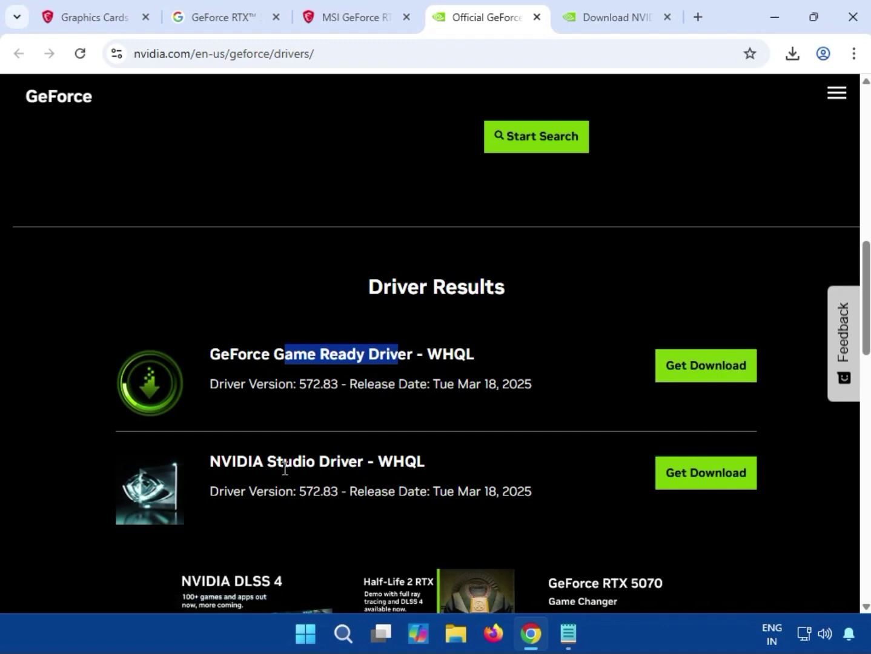
click(680, 380)
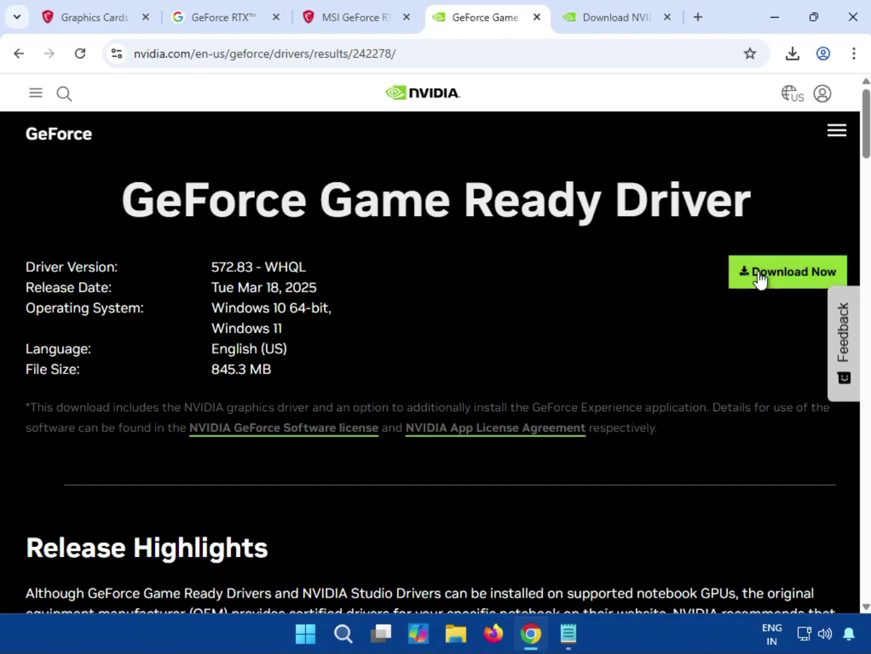
click(758, 278)
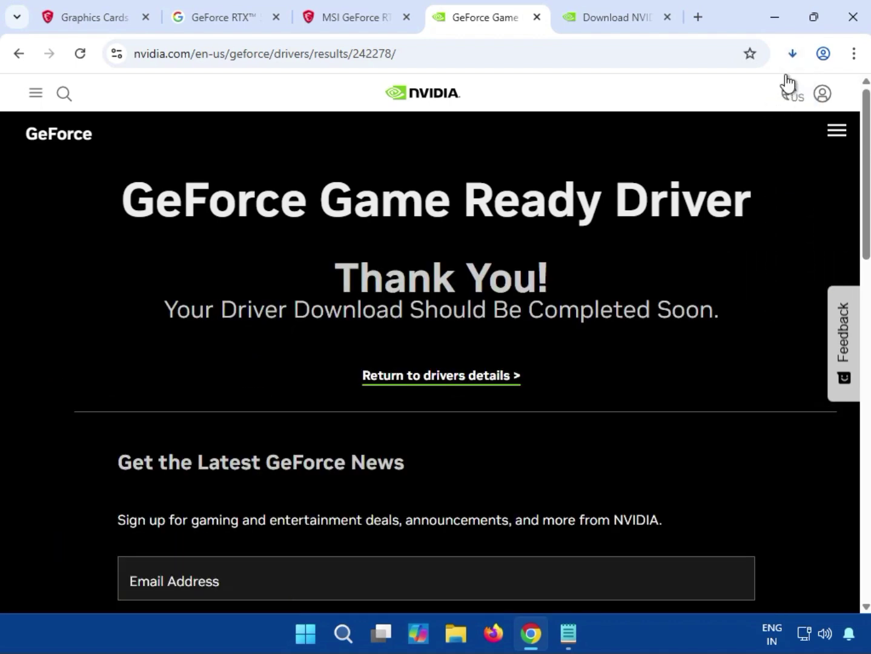
click(790, 54)
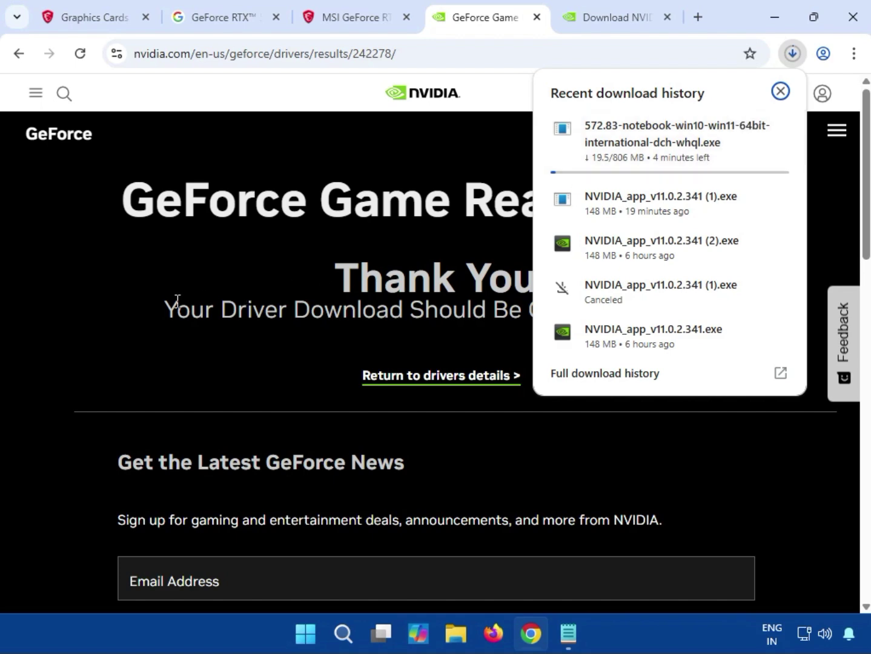
click(127, 315)
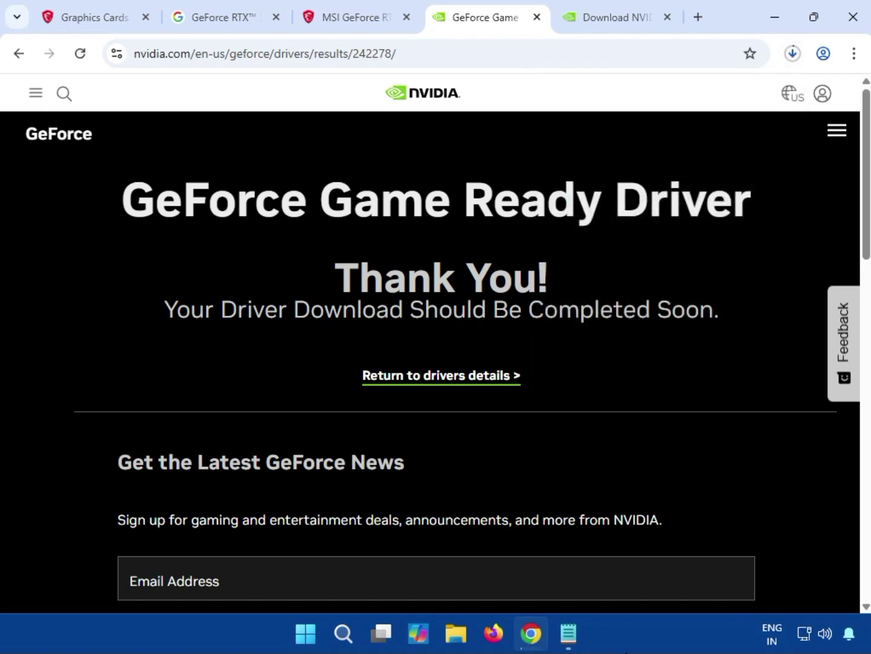
- Launch the downloaded 572.83-notebook-win10-win11-64bit-international-dch-whql.exe and allow it to make changes to the device
click(792, 53)
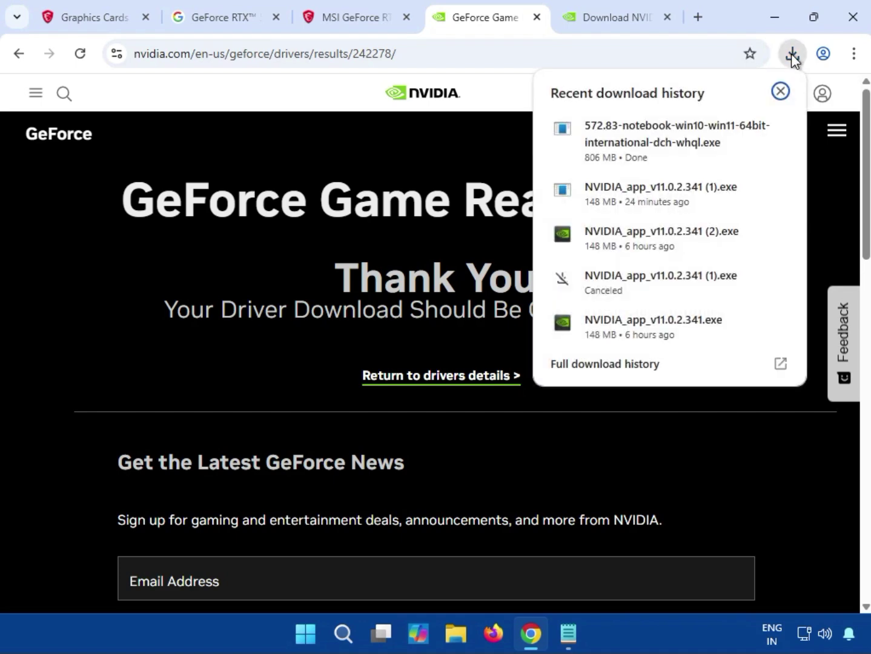
click(658, 137)
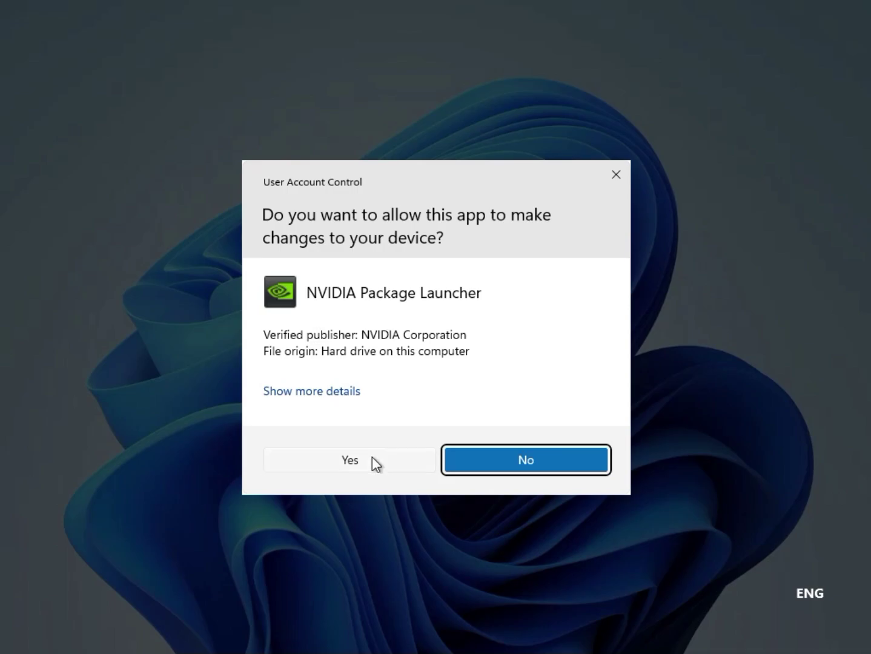
click(362, 461)
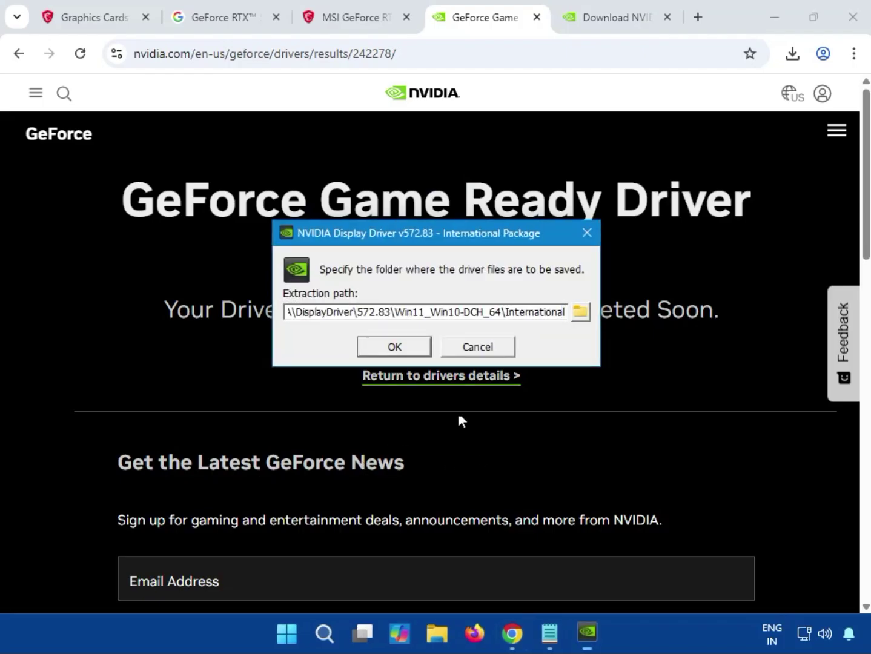
- Extract the driver files to the proposed folder and dismiss the permission prompt that follows
click(395, 347)
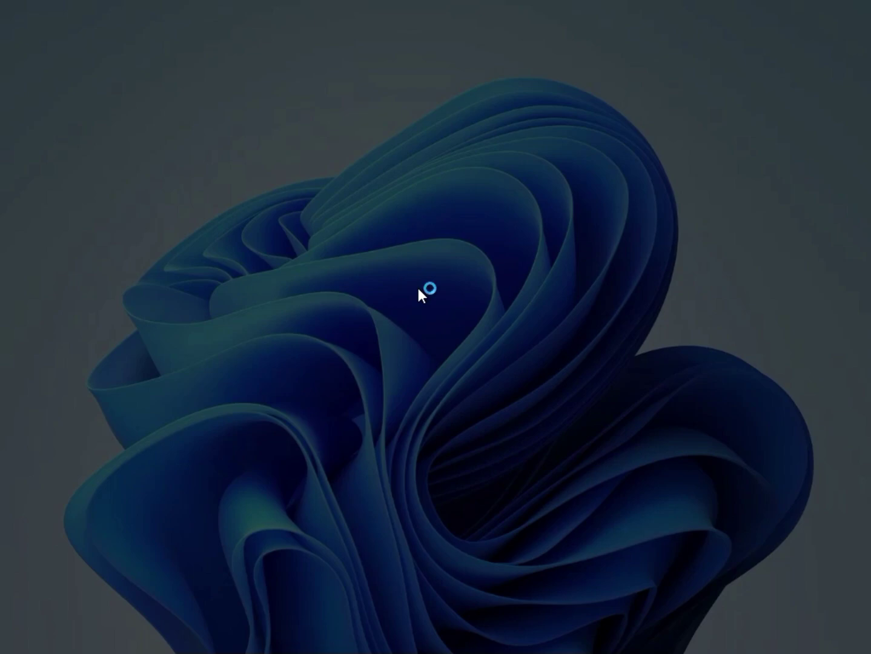
click(616, 174)
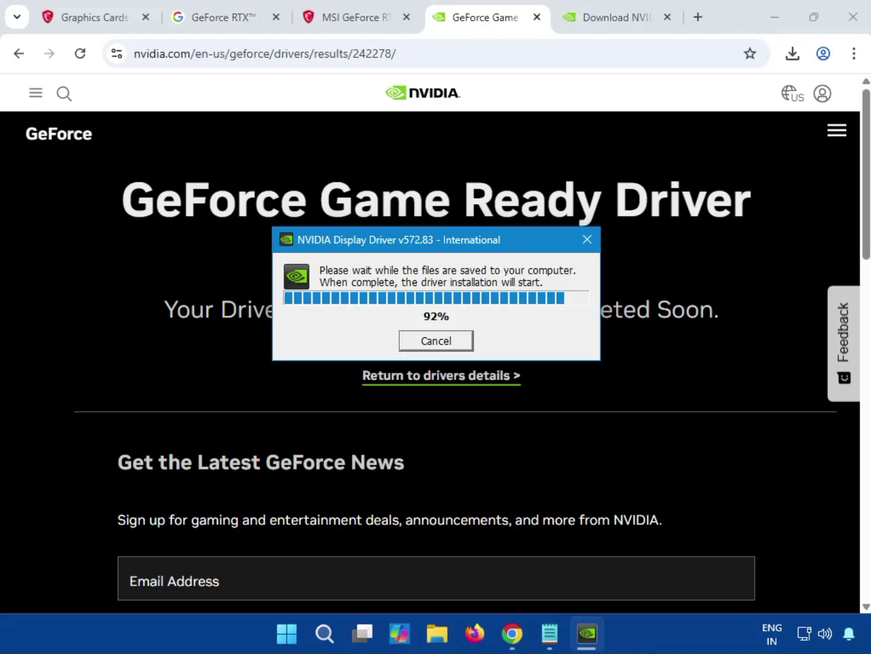